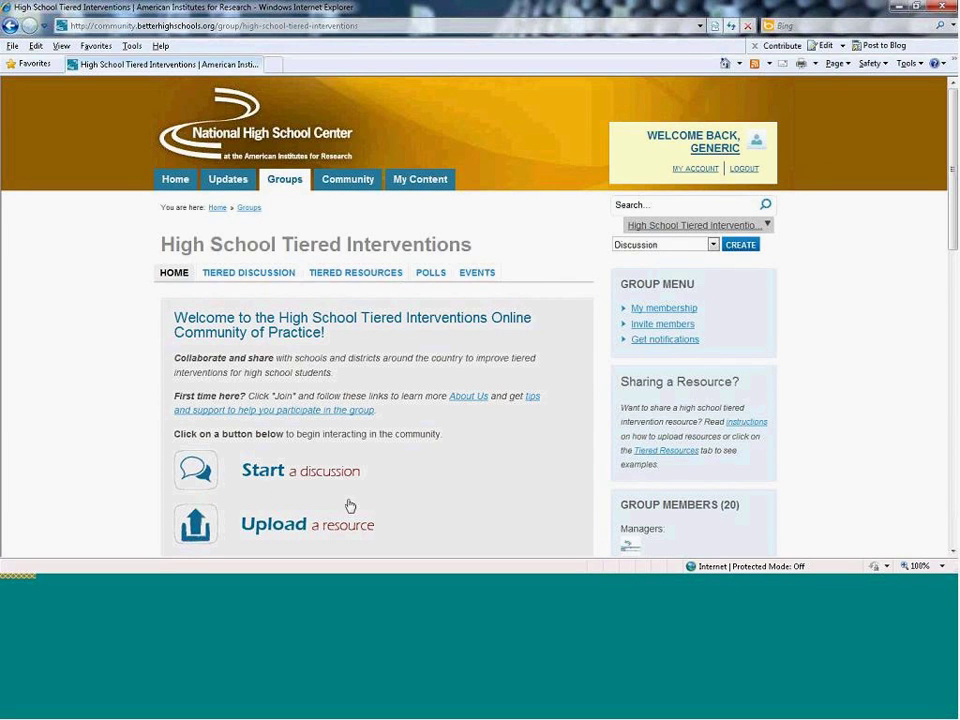
Step: Start creating a new Resource post in the High School Tiered Interventions group
{"action": "scroll", "coordinate": [318, 452], "scroll_direction": "down", "scroll_amount": 1}
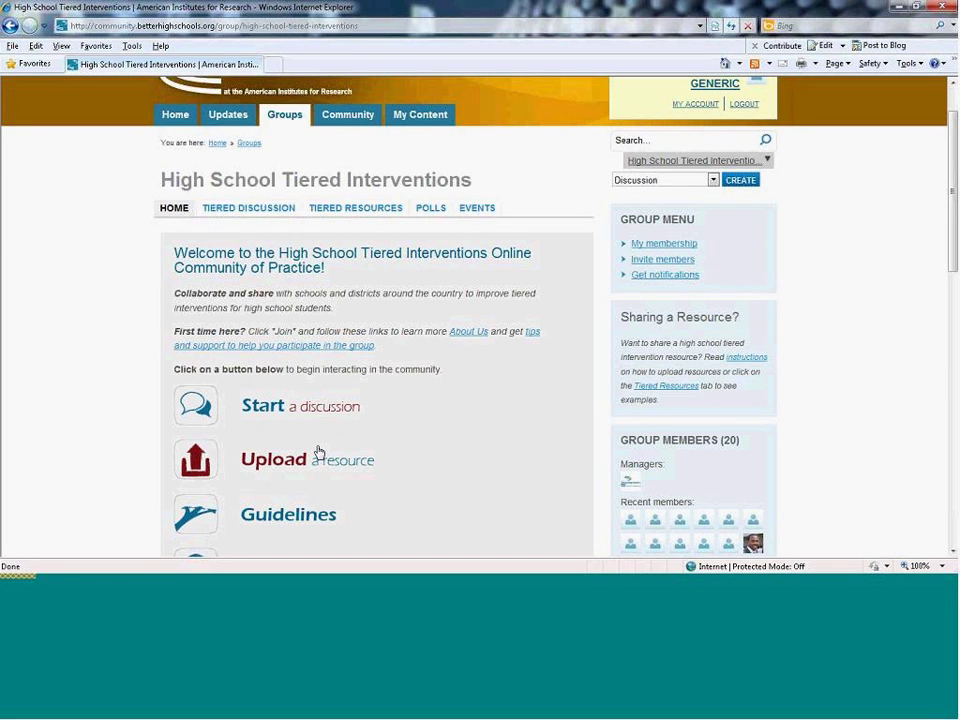
{"action": "scroll", "coordinate": [780, 345], "scroll_direction": "up", "scroll_amount": 1}
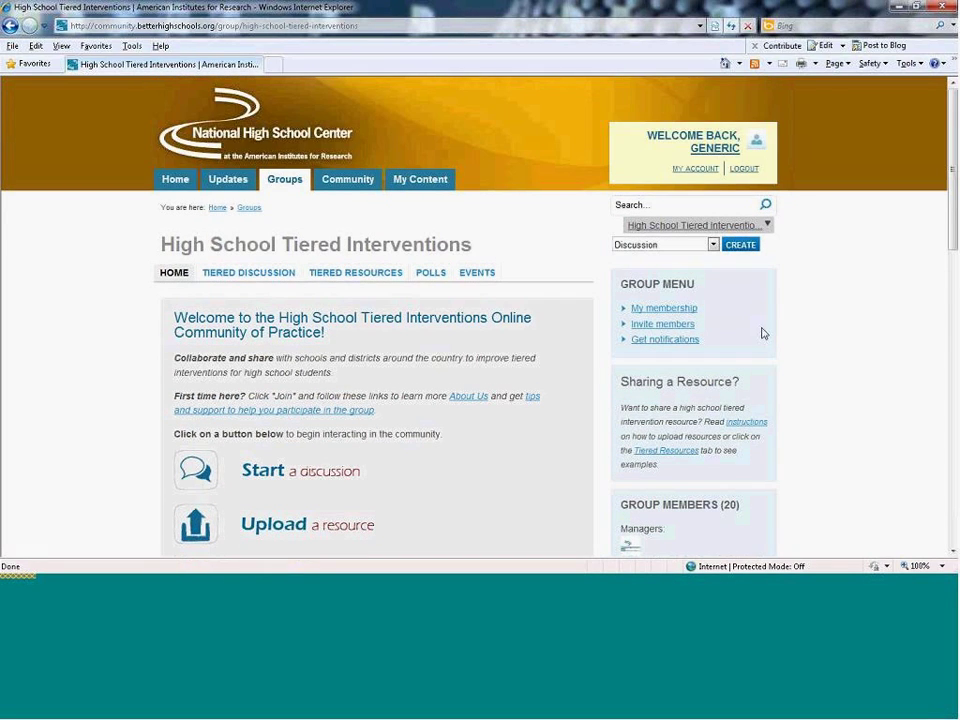
{"action": "left_click", "coordinate": [713, 246]}
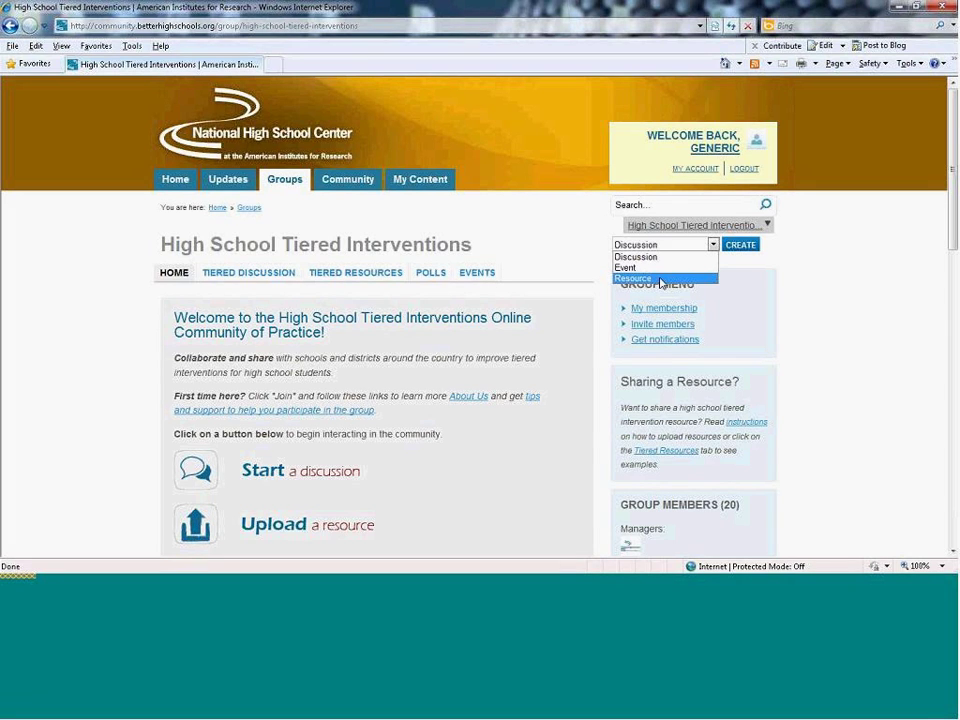
{"action": "left_click", "coordinate": [660, 280]}
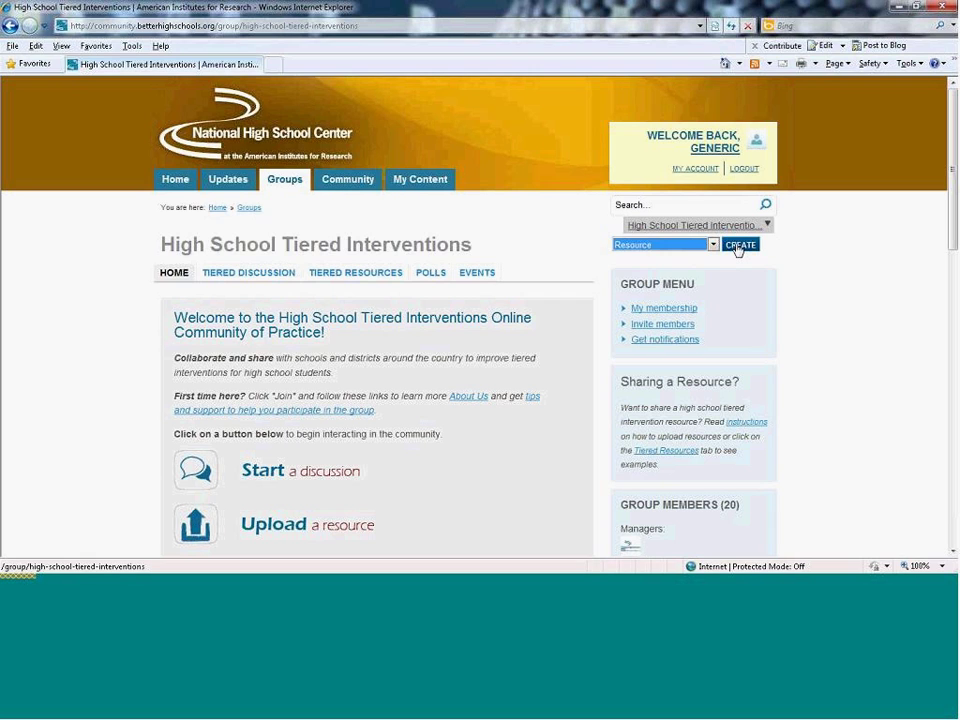
{"action": "left_click", "coordinate": [737, 246]}
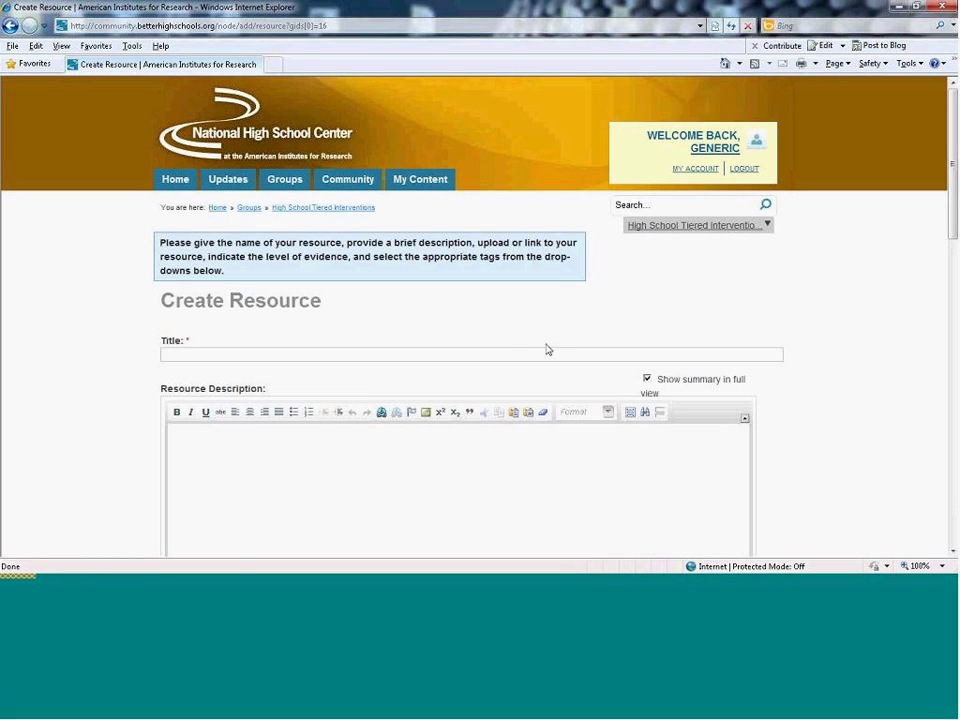
Step: Enter "Transcript" as the title of the new resource
{"action": "left_click", "coordinate": [443, 354]}
{"action": "left_click", "coordinate": [443, 354]}
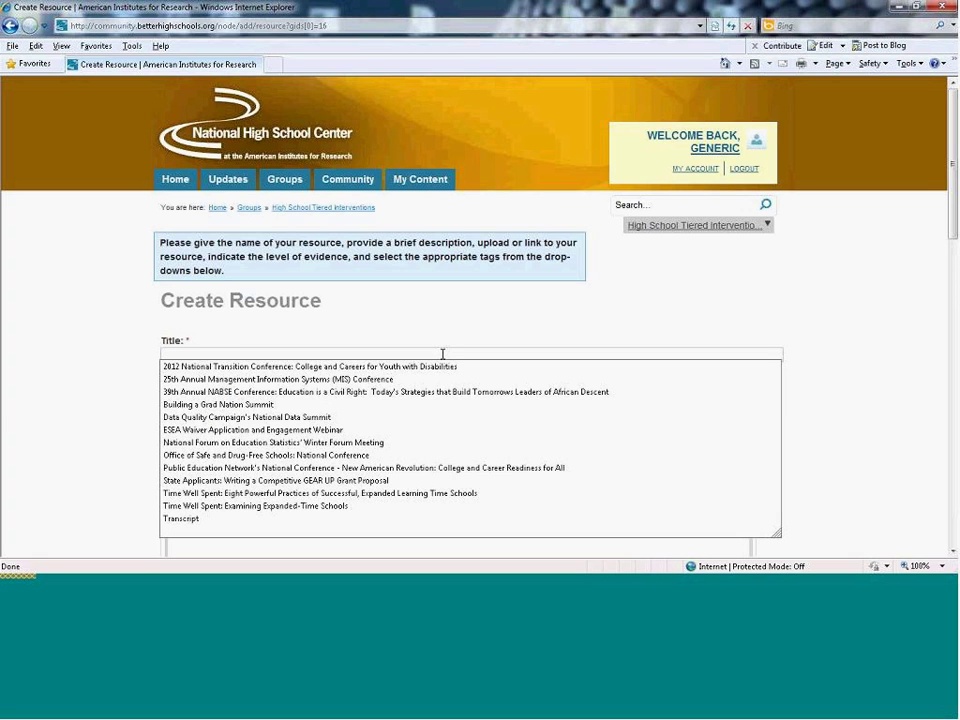
{"action": "left_click", "coordinate": [553, 358]}
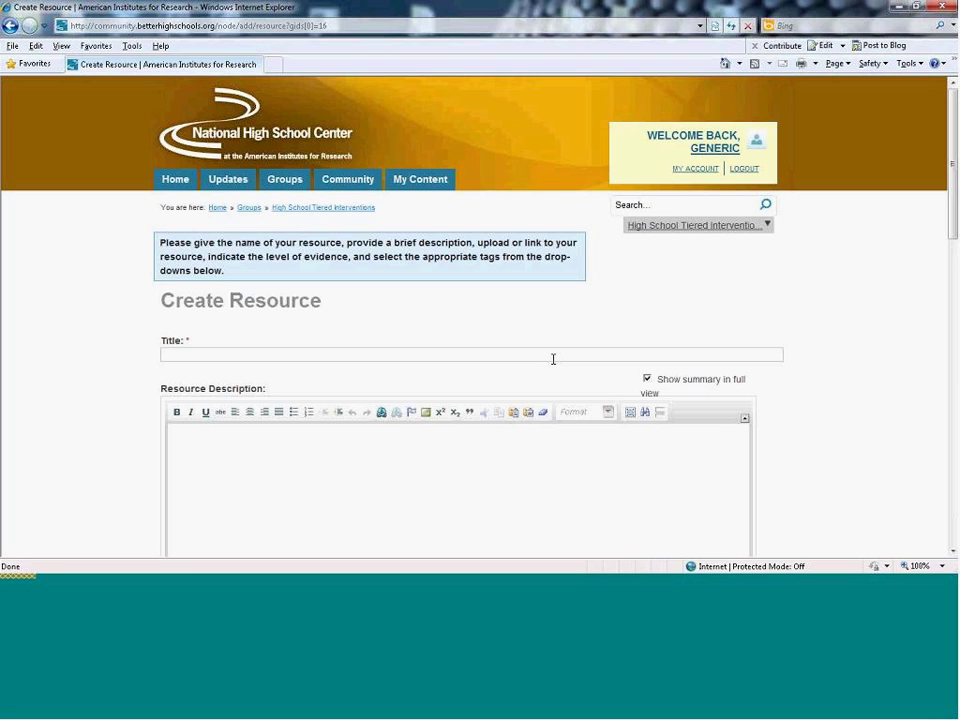
{"action": "left_click", "coordinate": [553, 358]}
{"action": "type", "text": "Transc"}
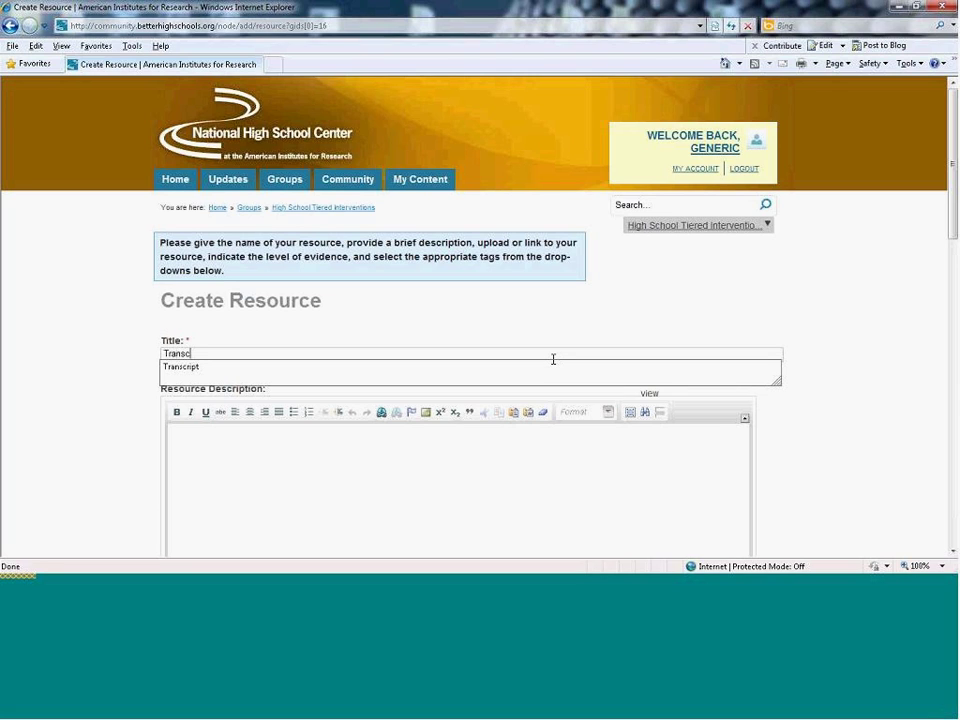
{"action": "type", "text": "ript"}
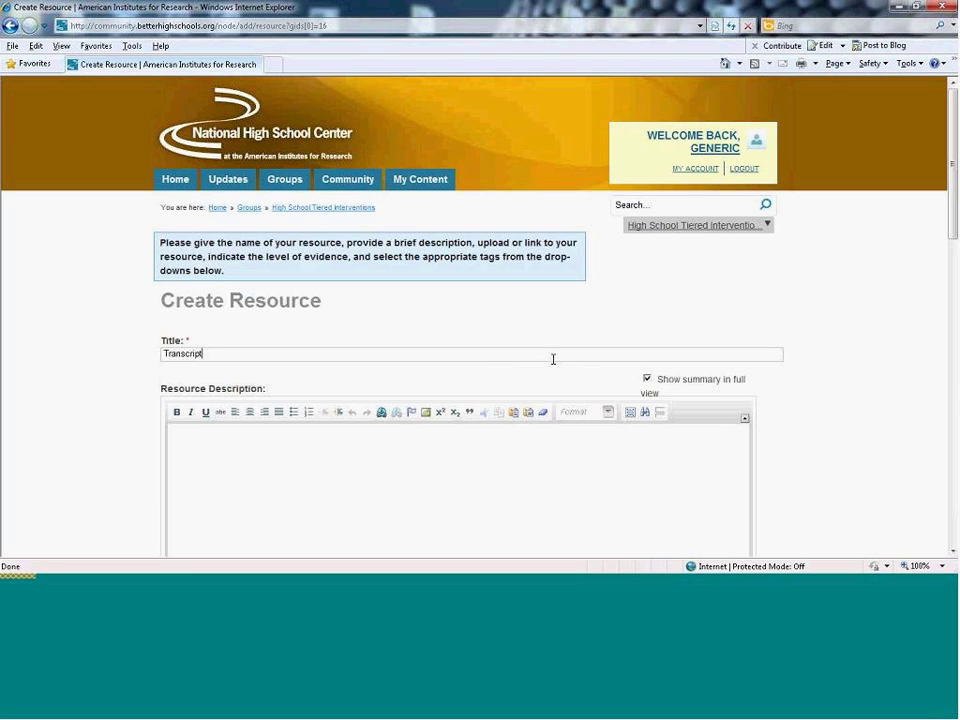
Step: Enter "For video" as the resource description
{"action": "left_click", "coordinate": [448, 488]}
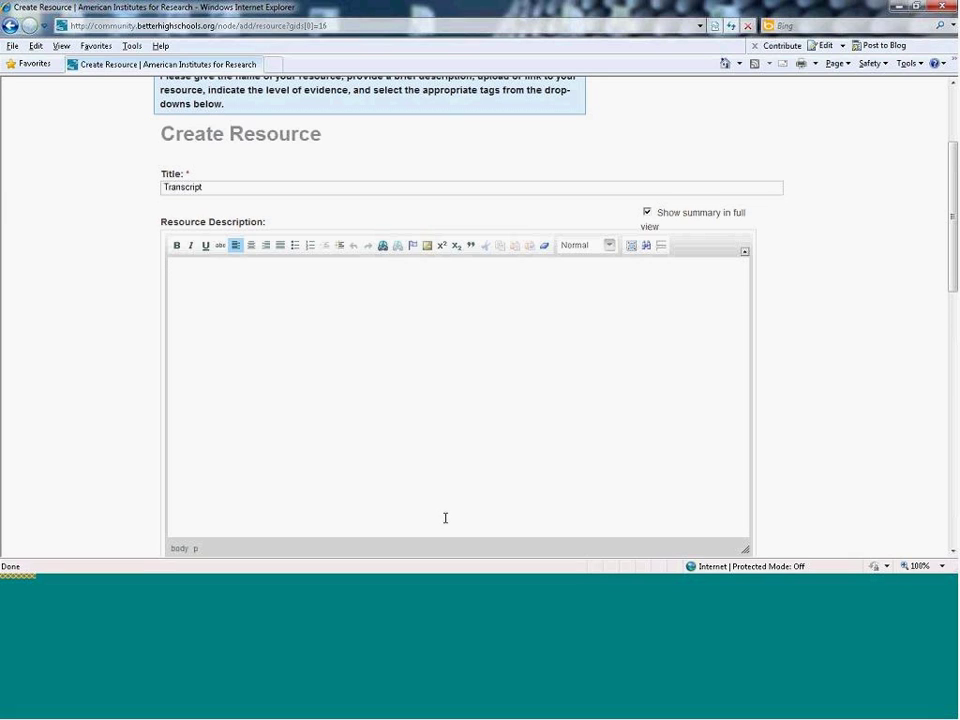
{"action": "type", "text": "Forw"}
{"action": "type", "text": "deo"}
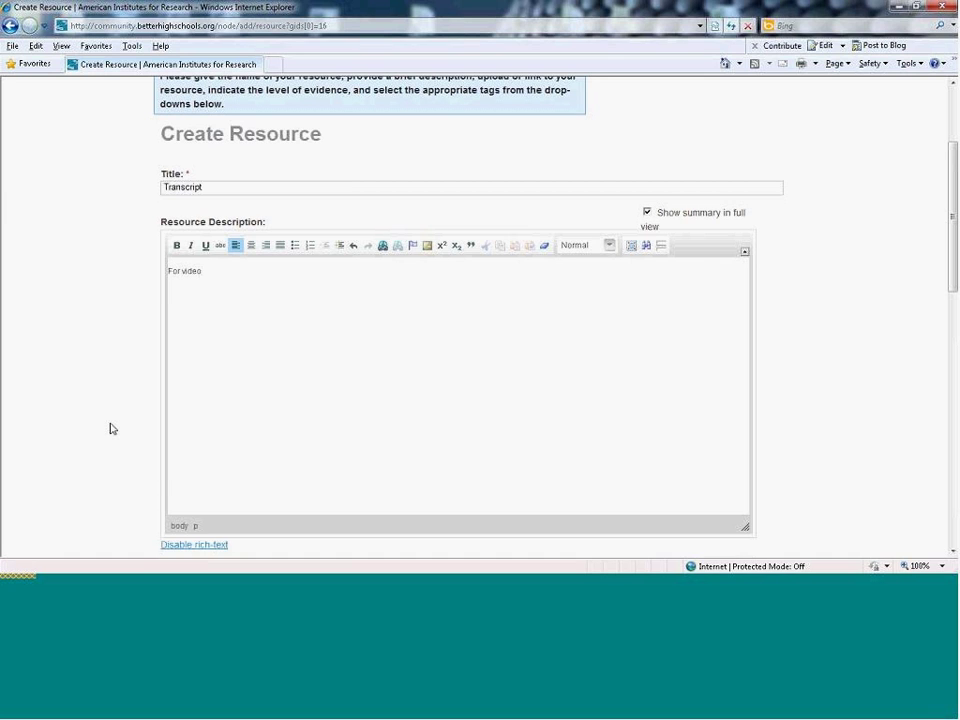
Step: Upload the Community of Practice How-To Video Transcripts Word document from the Community of Practice Demo's folder as the resource file
{"action": "scroll", "coordinate": [112, 428], "scroll_direction": "down", "scroll_amount": 4}
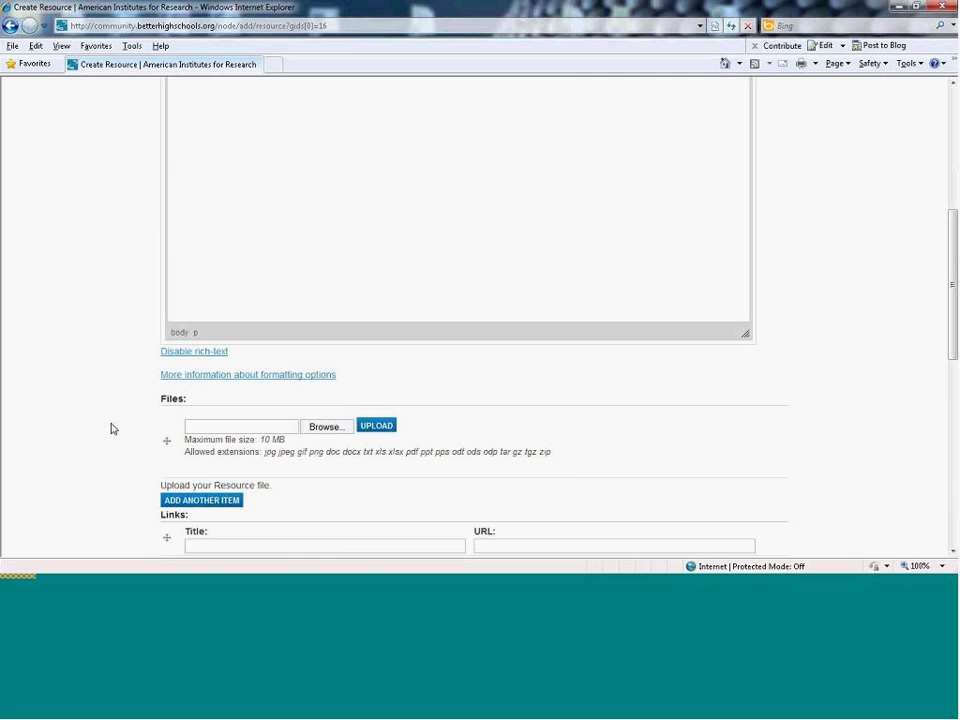
{"action": "scroll", "coordinate": [112, 428], "scroll_direction": "down", "scroll_amount": 4}
{"action": "scroll", "coordinate": [112, 428], "scroll_direction": "down", "scroll_amount": 1}
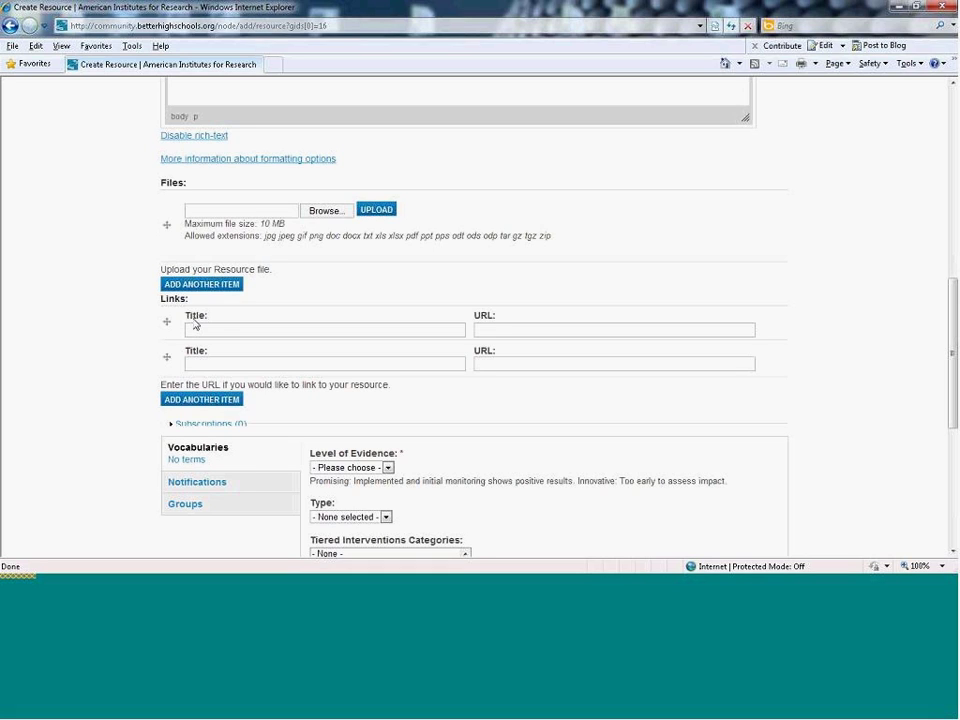
{"action": "left_click", "coordinate": [330, 212]}
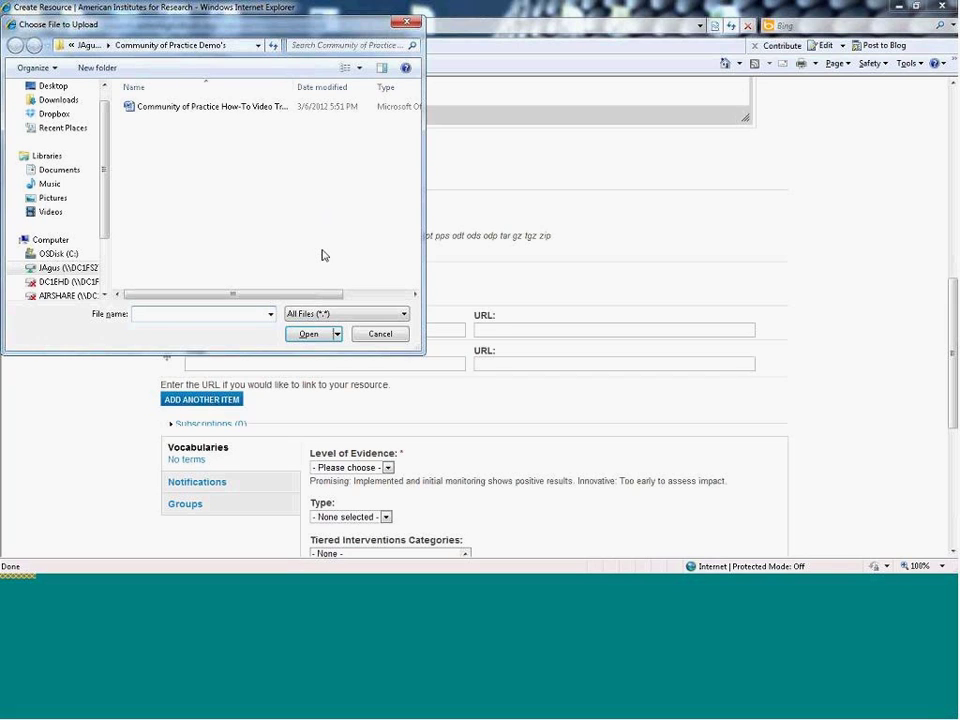
{"action": "left_click", "coordinate": [211, 107]}
{"action": "left_click", "coordinate": [309, 334]}
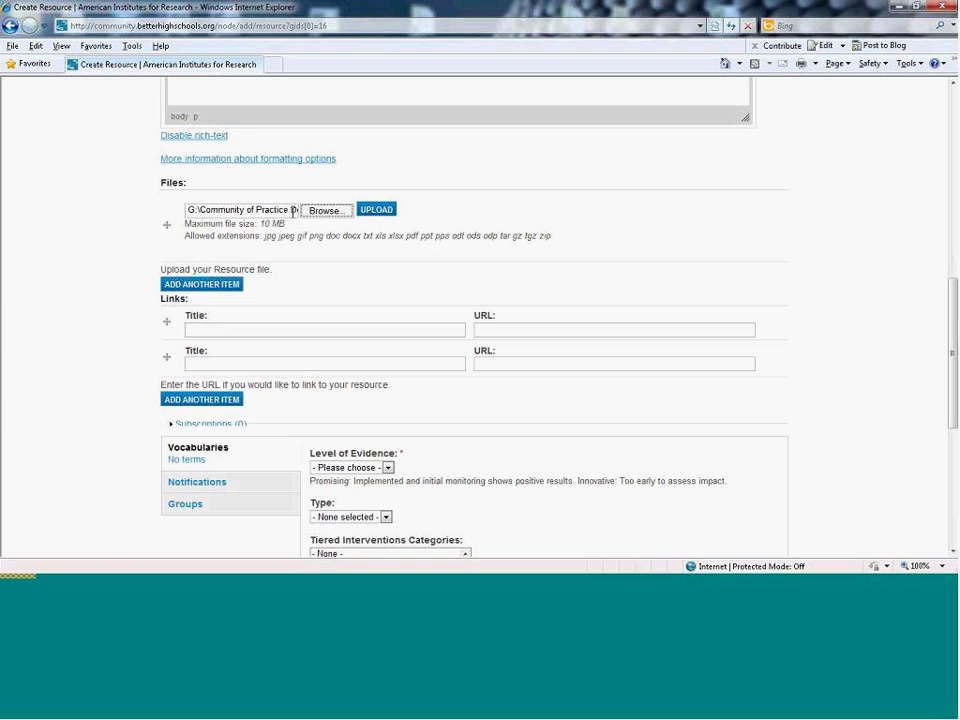
{"action": "left_click", "coordinate": [377, 213]}
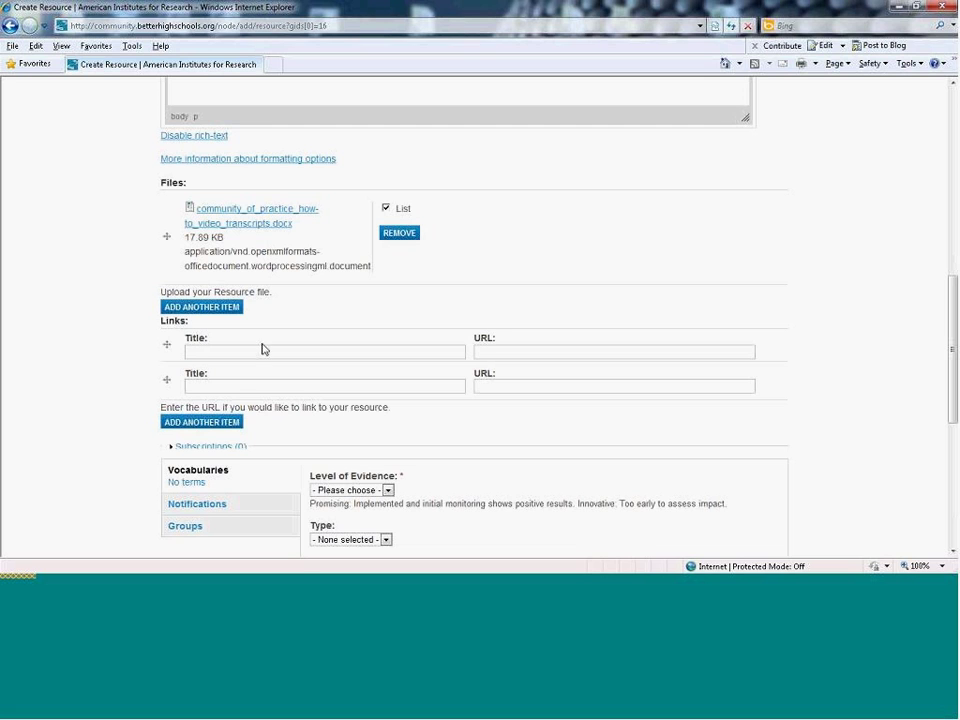
Step: Set the resource's Level of Evidence to Innovative and look through the available Type options
{"action": "scroll", "coordinate": [263, 367], "scroll_direction": "down", "scroll_amount": 1}
{"action": "left_click", "coordinate": [243, 280]}
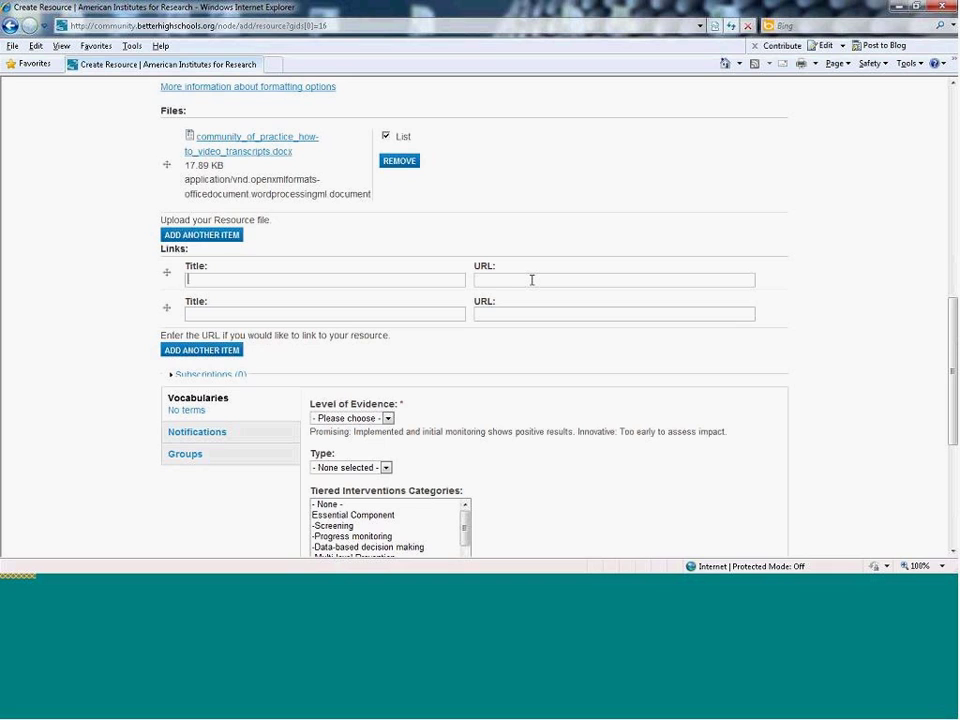
{"action": "scroll", "coordinate": [422, 284], "scroll_direction": "down", "scroll_amount": 3}
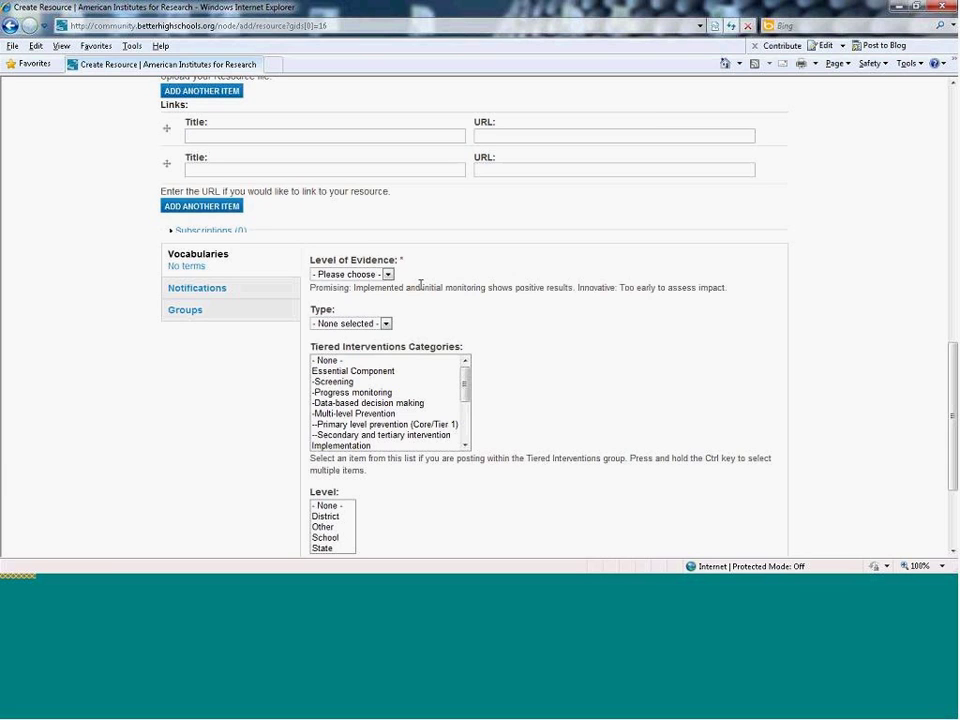
{"action": "scroll", "coordinate": [420, 287], "scroll_direction": "down", "scroll_amount": 2}
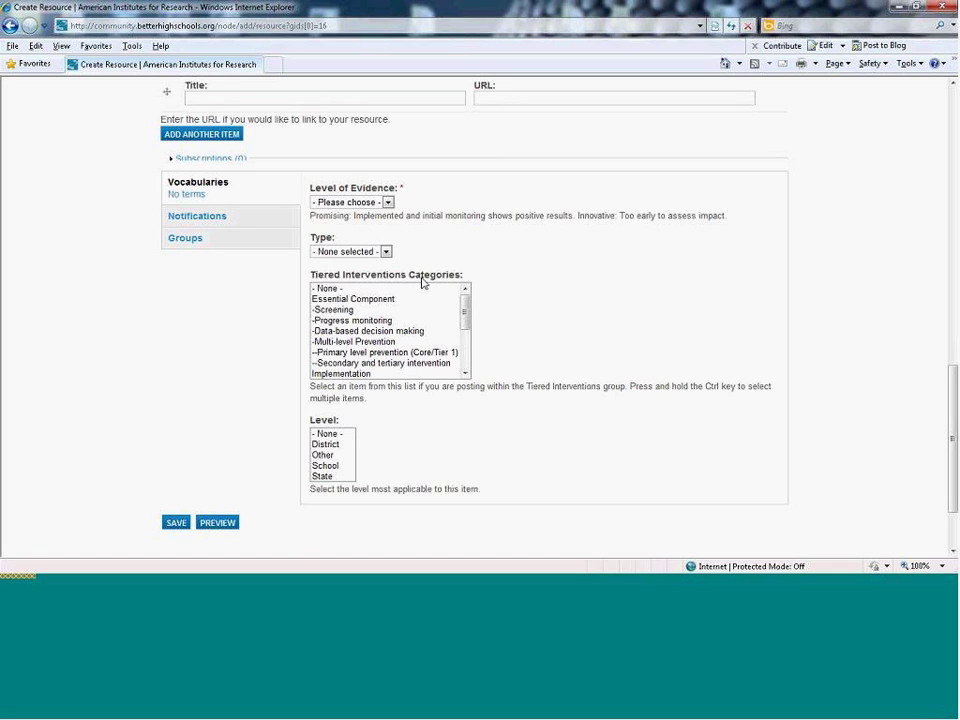
{"action": "left_click", "coordinate": [372, 202]}
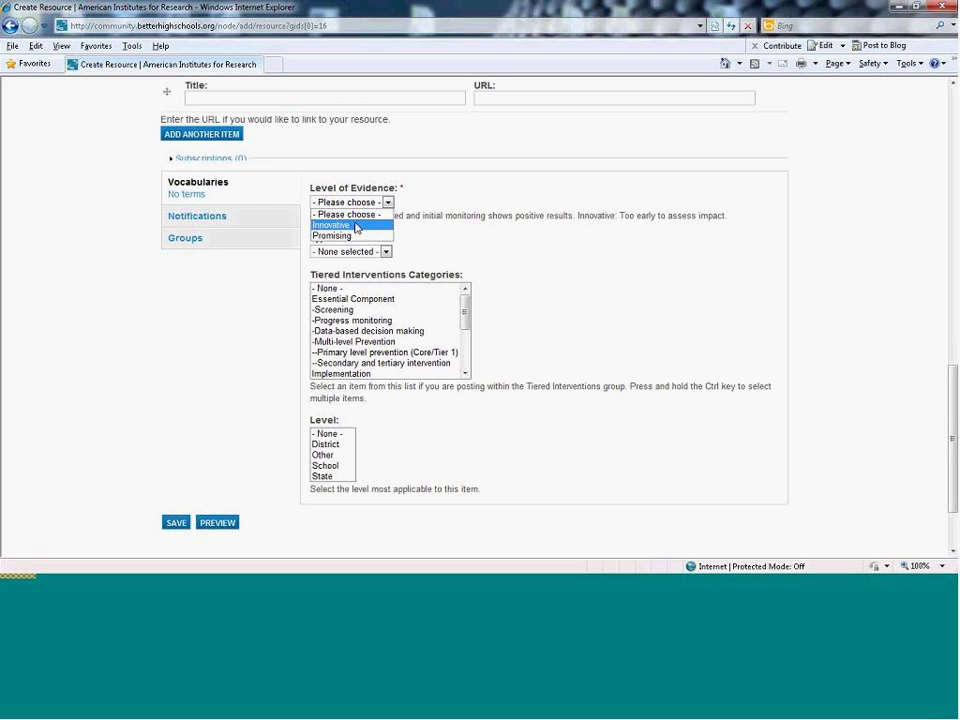
{"action": "left_click", "coordinate": [344, 226]}
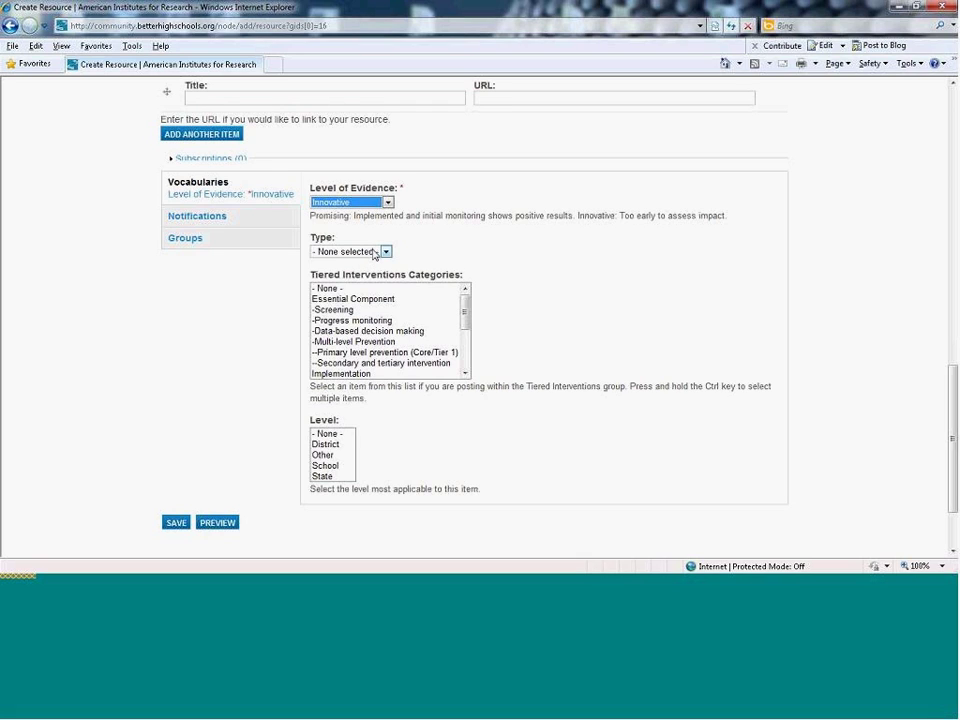
{"action": "left_click", "coordinate": [374, 252]}
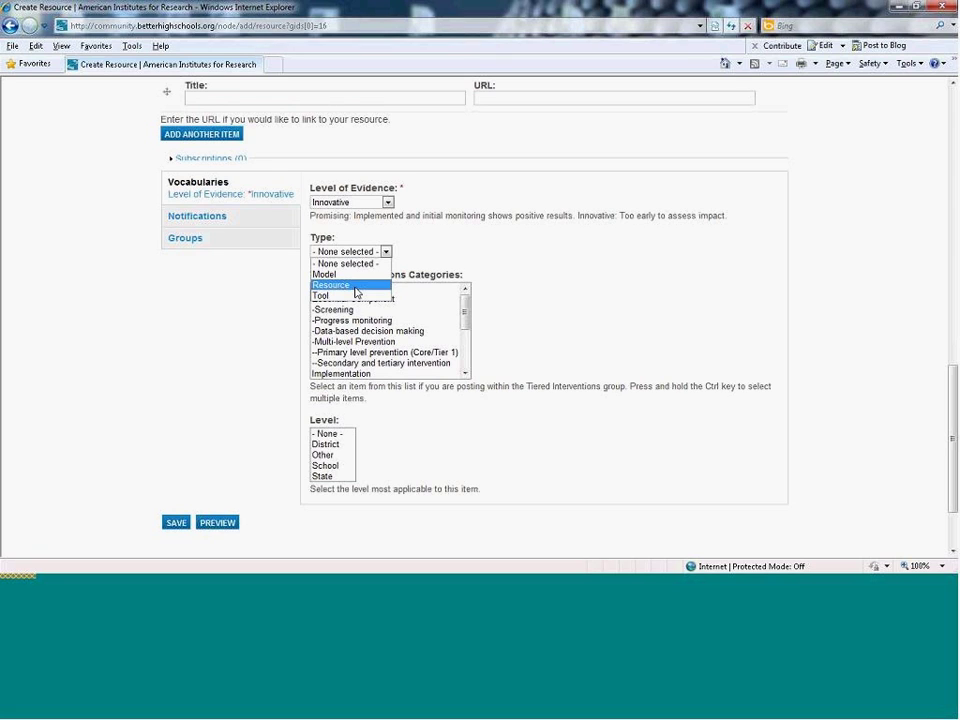
{"action": "left_click", "coordinate": [536, 291]}
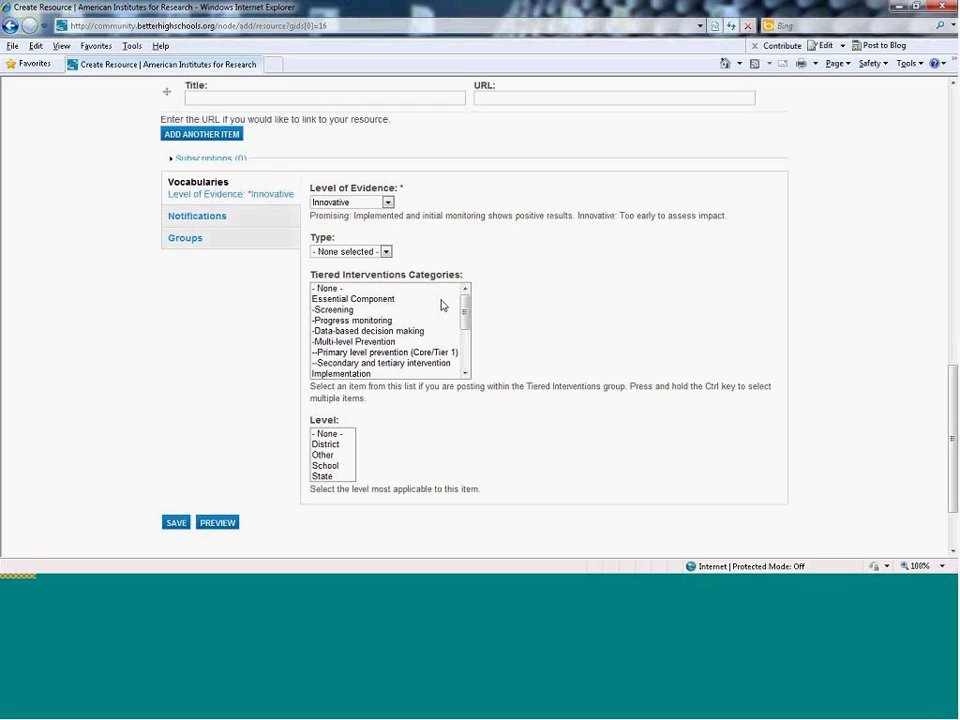
Step: Assign both the Alignment and Scheduling entries as the resource's Tiered Interventions Categories
{"action": "left_click", "coordinate": [343, 311]}
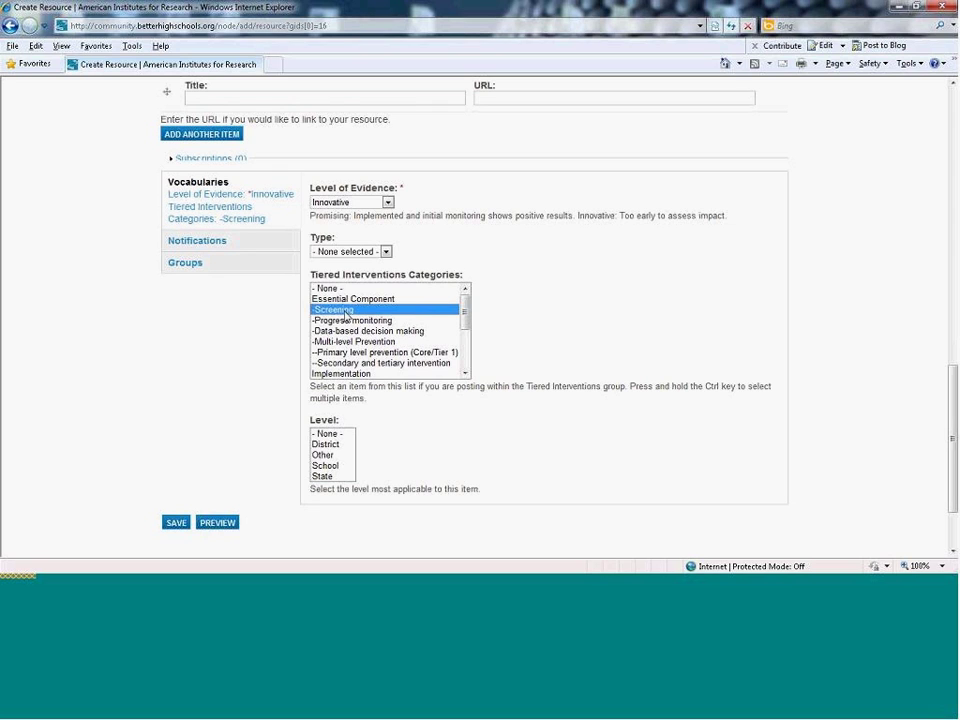
{"action": "scroll", "coordinate": [368, 330], "scroll_direction": "down", "scroll_amount": 1}
{"action": "scroll", "coordinate": [366, 332], "scroll_direction": "down", "scroll_amount": 2}
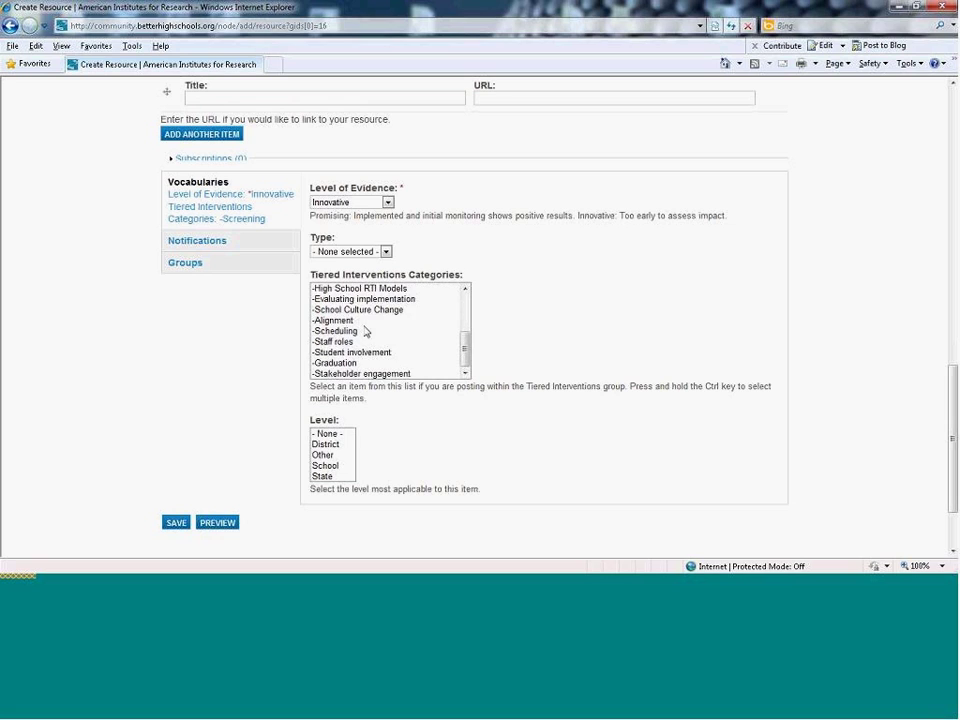
{"action": "left_click", "coordinate": [346, 321]}
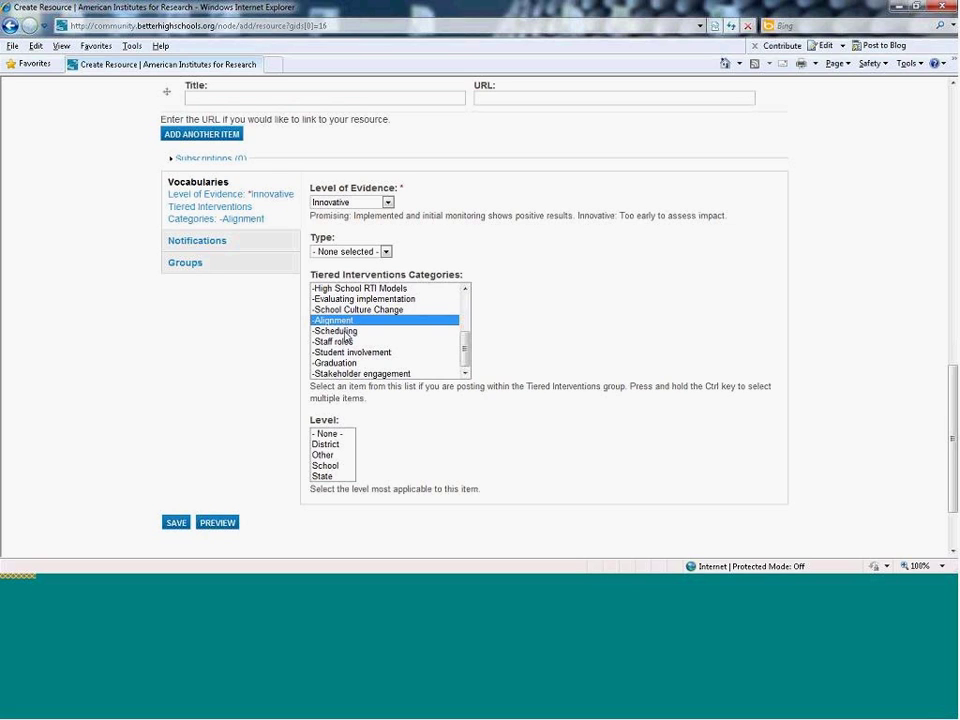
{"action": "left_click", "coordinate": [346, 331], "text": "ctrl"}
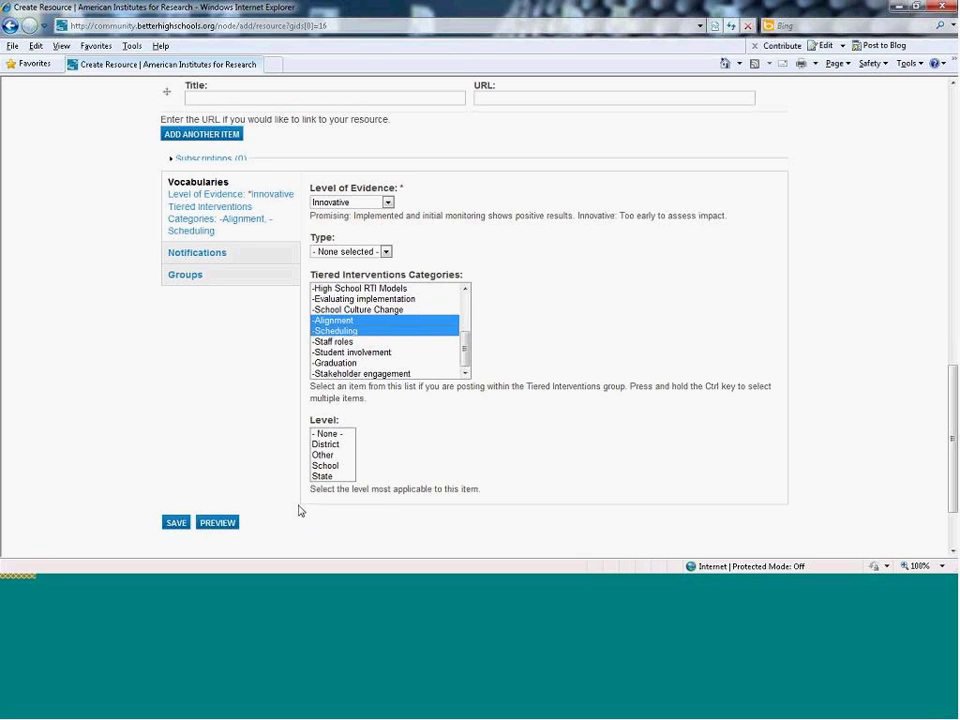
Step: Tag the resource with the School, State and District levels and save it
{"action": "left_click", "coordinate": [330, 465]}
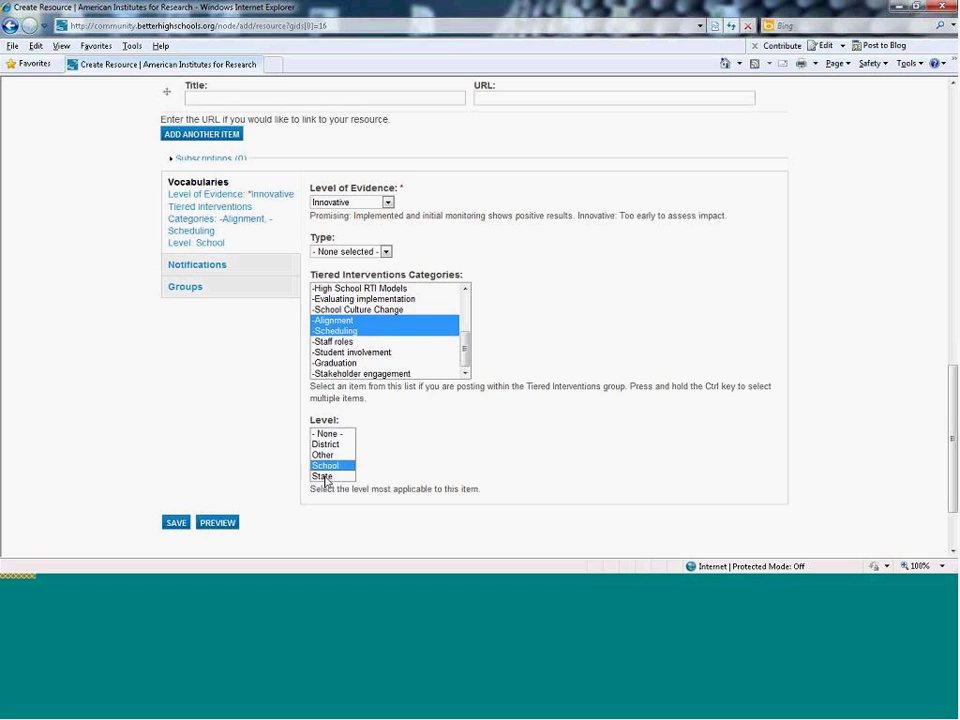
{"action": "left_click", "coordinate": [324, 477], "text": "ctrl"}
{"action": "left_click", "coordinate": [325, 445], "text": "ctrl"}
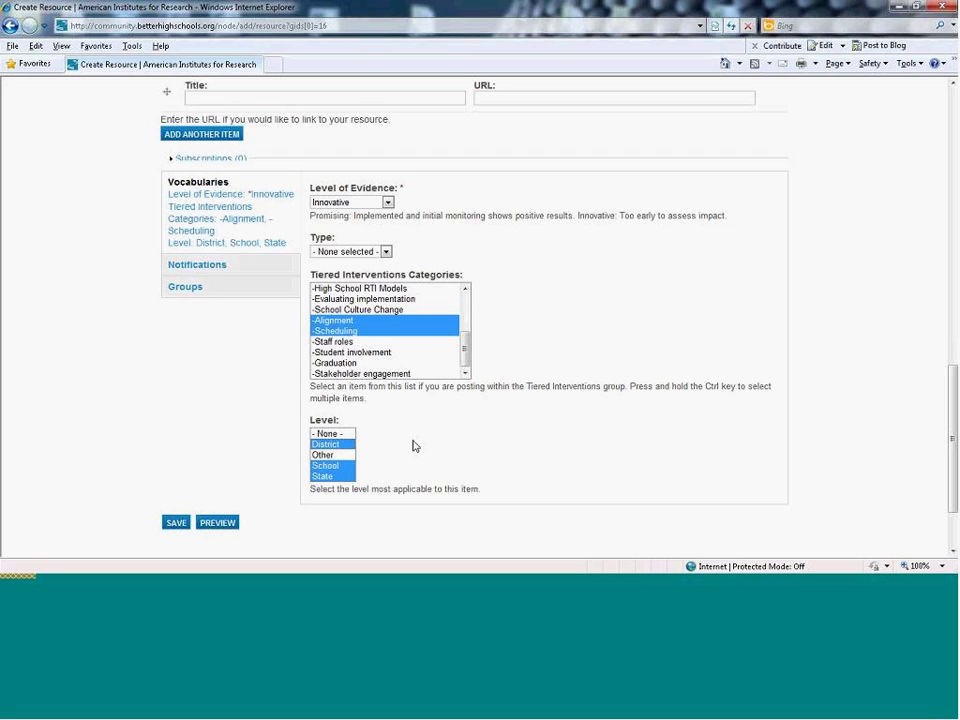
{"action": "left_click", "coordinate": [176, 524]}
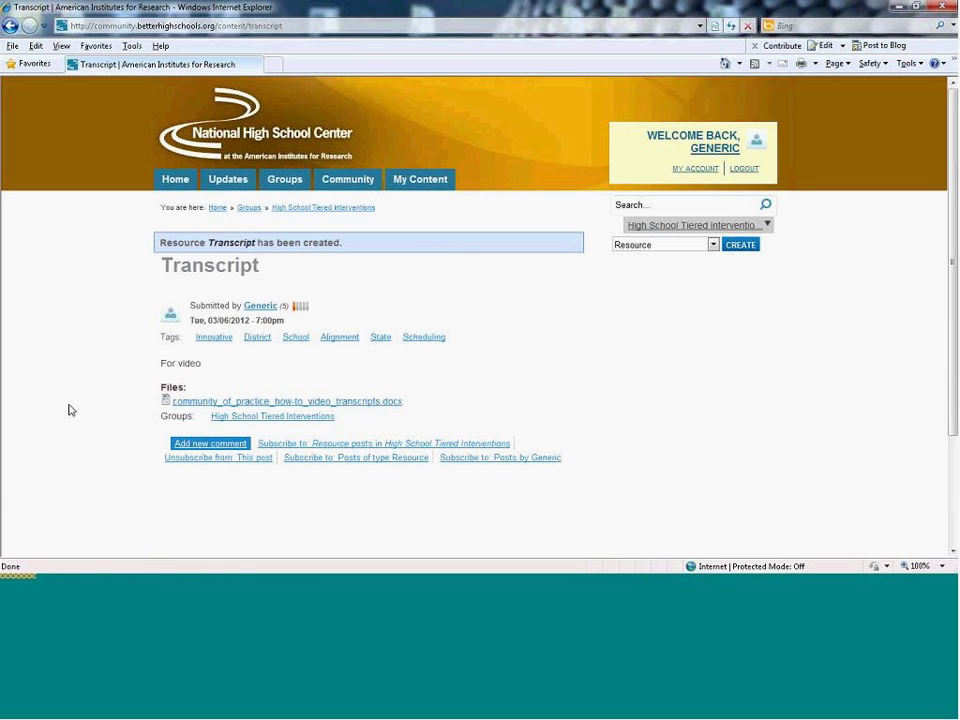
Step: View the Transcript post from the group's Tiered Resources list, including its comment option, and go back to the previous page
{"action": "scroll", "coordinate": [72, 412], "scroll_direction": "down", "scroll_amount": 2}
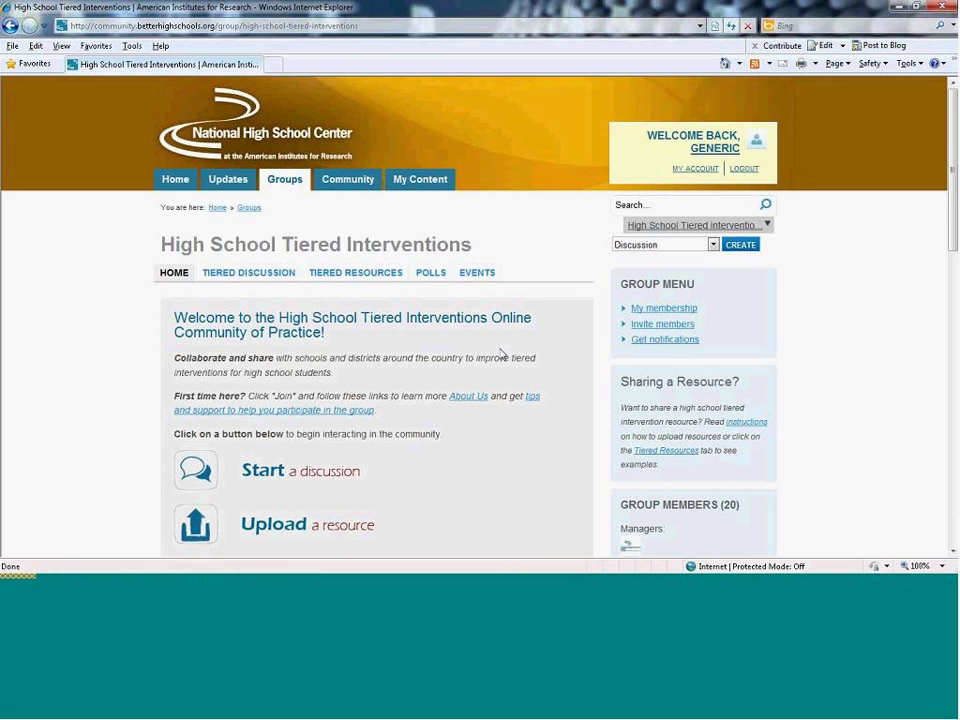
{"action": "scroll", "coordinate": [501, 353], "scroll_direction": "down", "scroll_amount": 1}
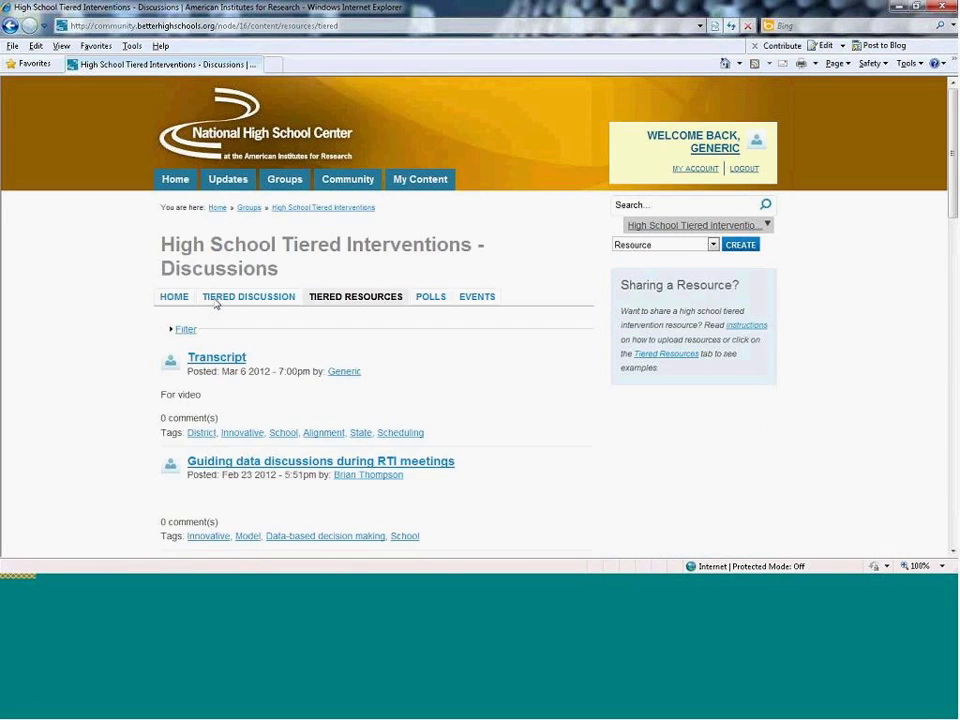
{"action": "scroll", "coordinate": [234, 301], "scroll_direction": "down", "scroll_amount": 2}
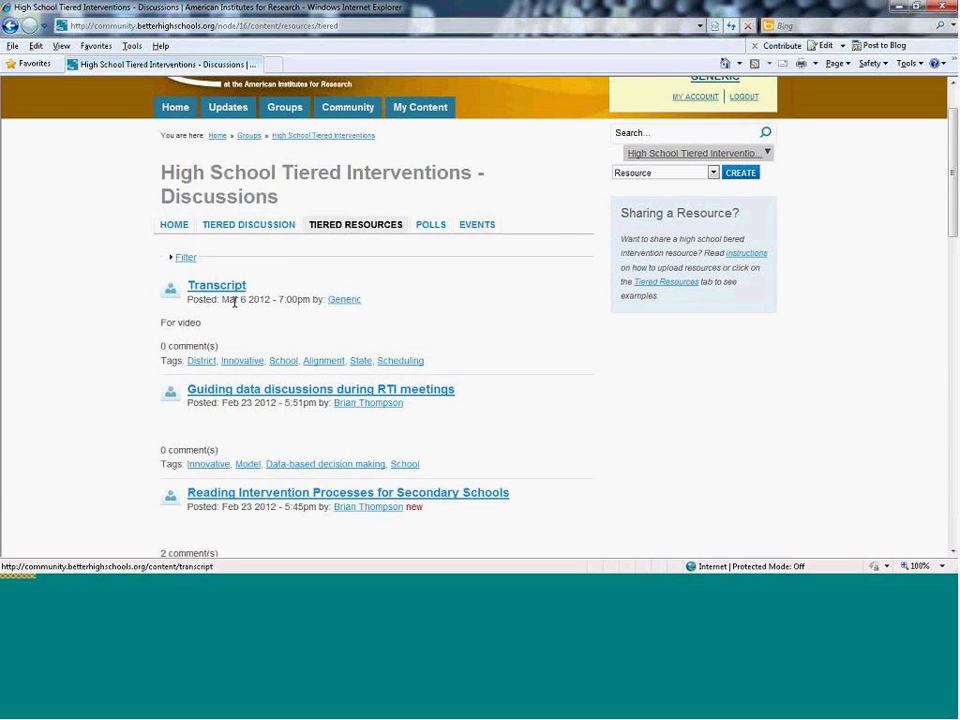
{"action": "scroll", "coordinate": [234, 301], "scroll_direction": "down", "scroll_amount": 2}
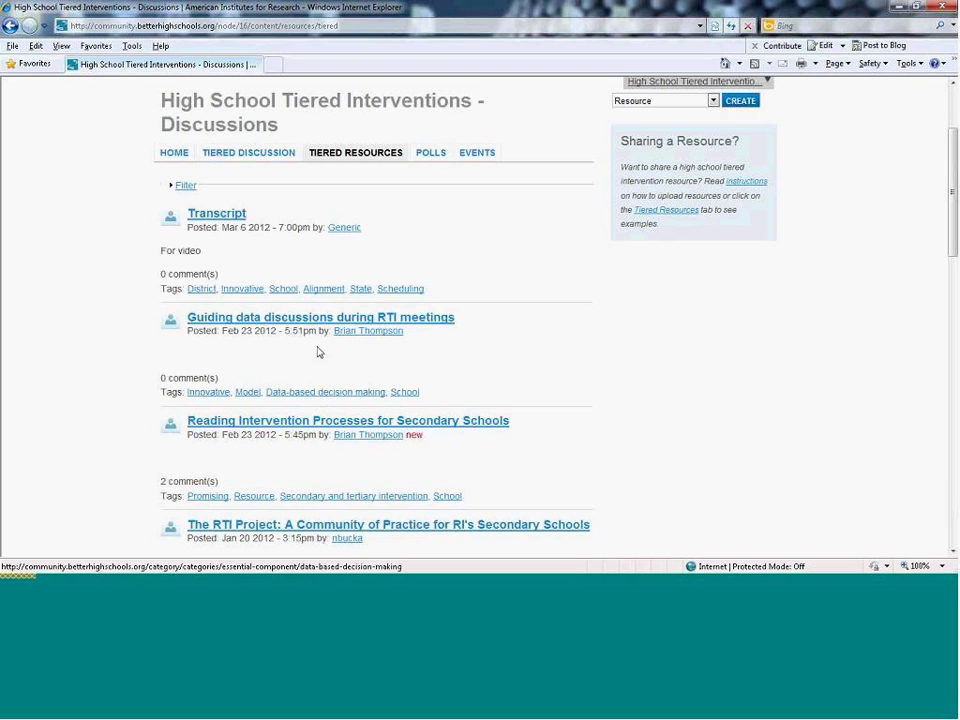
{"action": "left_click", "coordinate": [222, 216]}
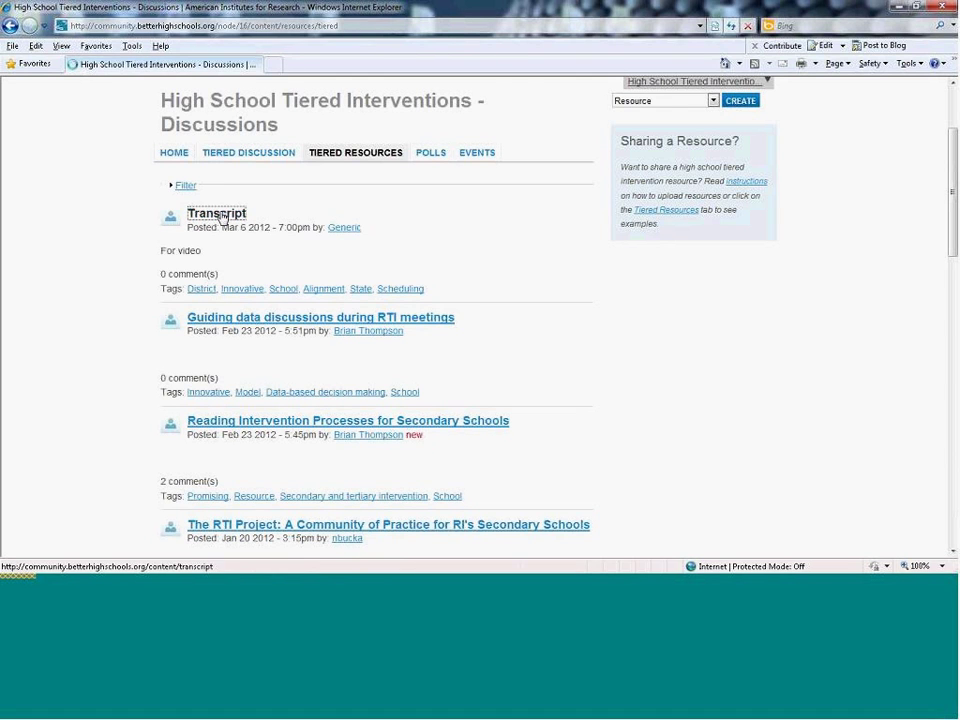
{"action": "scroll", "coordinate": [409, 360], "scroll_direction": "down", "scroll_amount": 1}
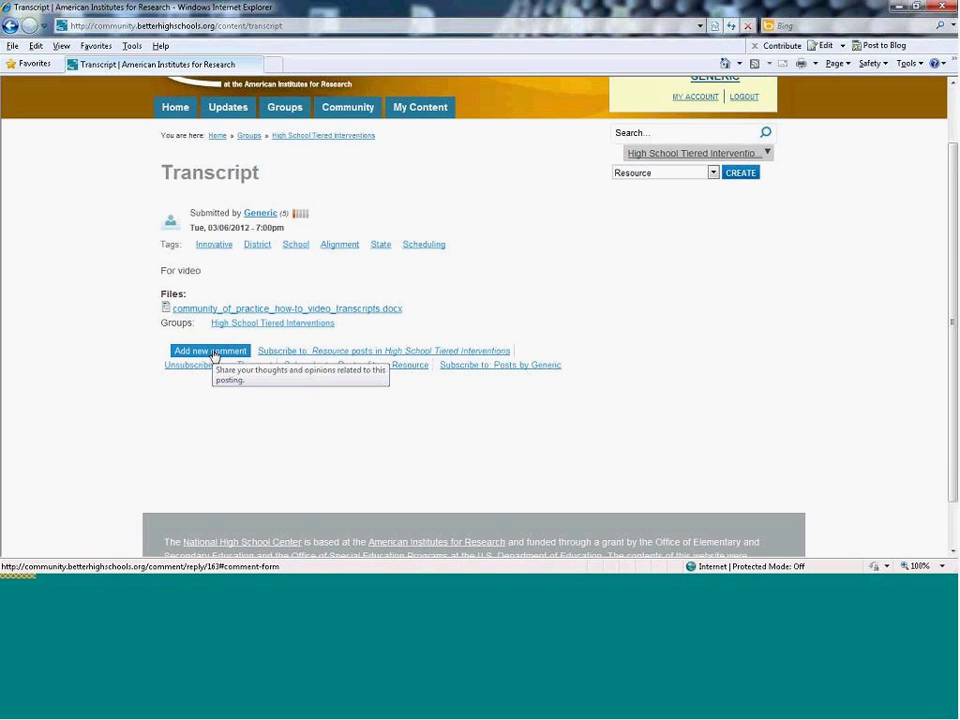
{"action": "left_click", "coordinate": [213, 353]}
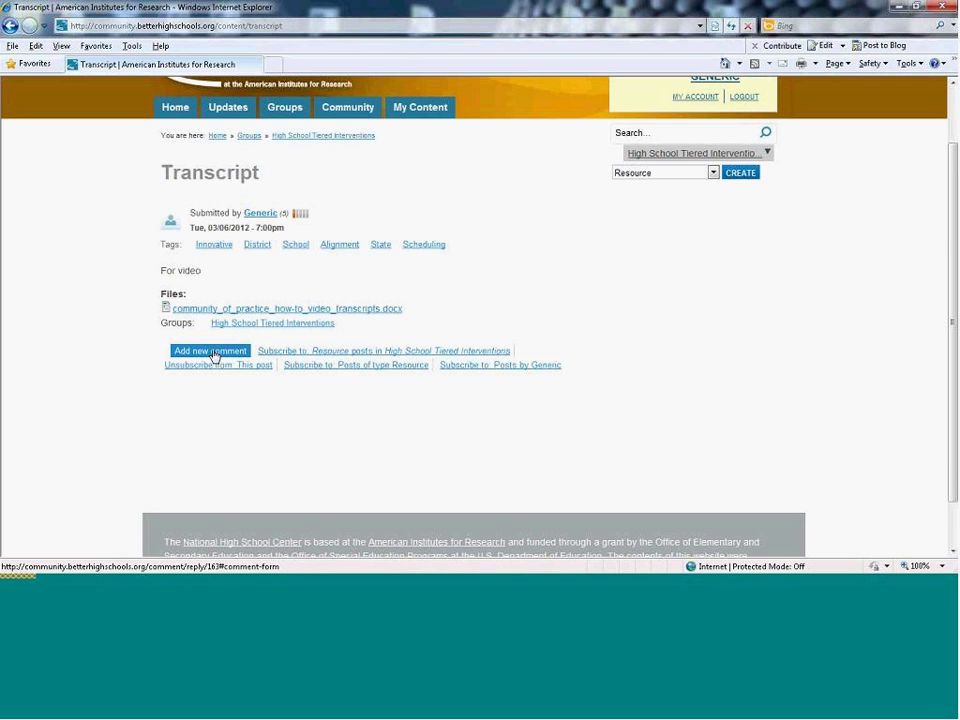
{"action": "left_click", "coordinate": [10, 30]}
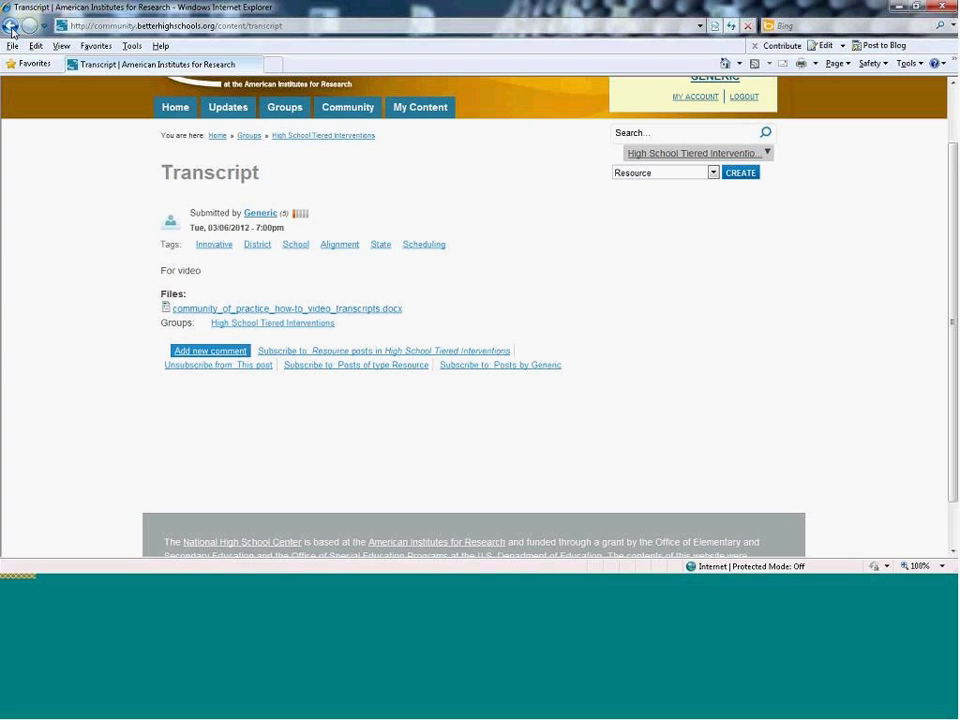